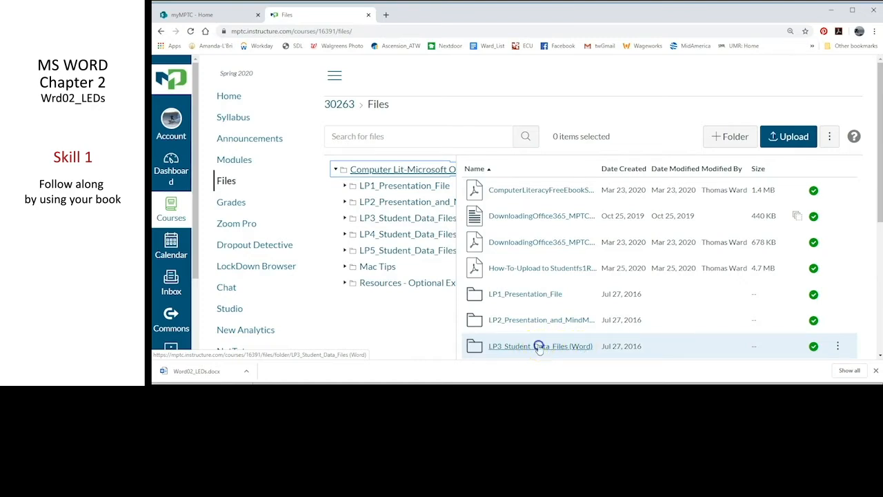
Download Word02_LEDs.docx from the course's LP3_Student_Data_Files (Word) folder
left_click(539, 347)
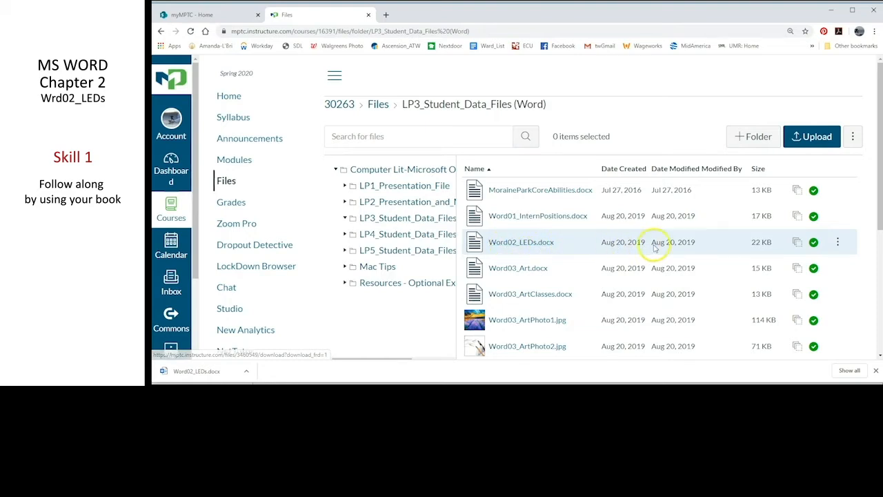
left_click(837, 242)
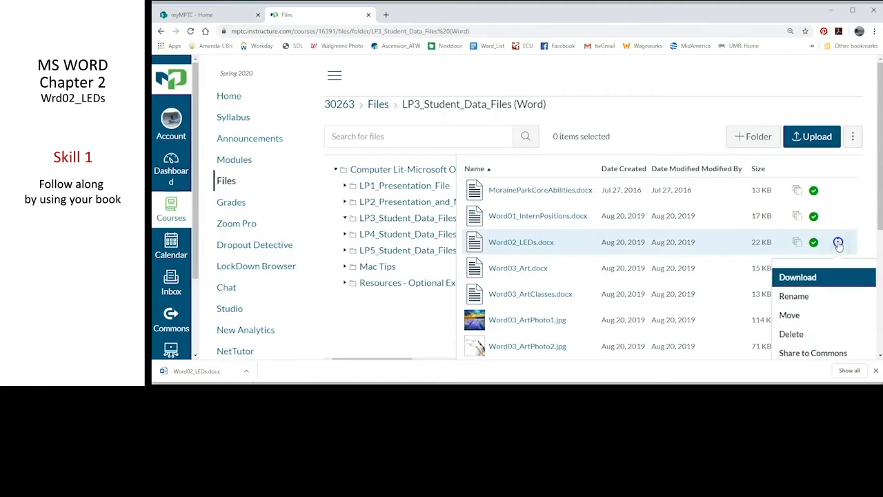
left_click(786, 276)
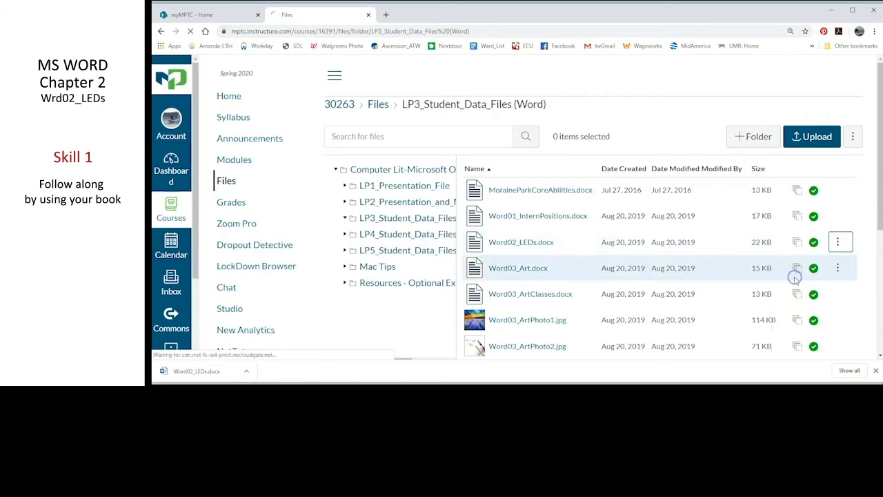
left_click(363, 225)
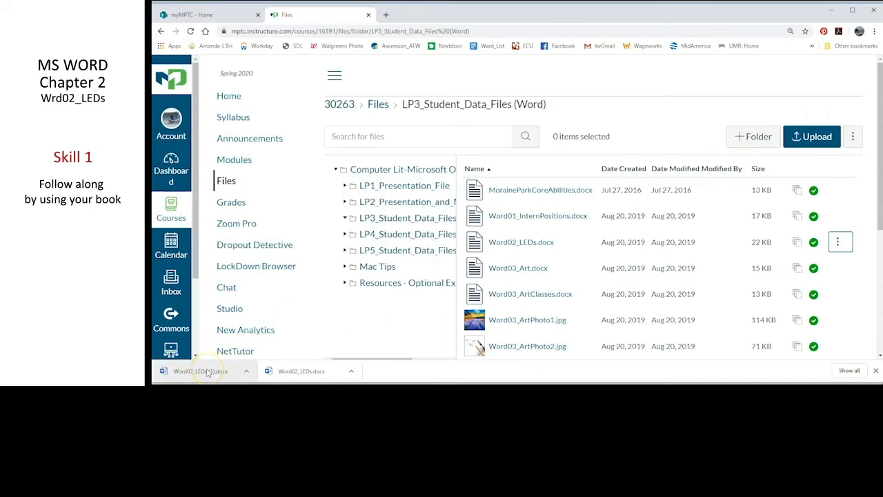
Switch to Word by opening the newly downloaded Word02_LEDs (1) document and enable editing
left_click(207, 373)
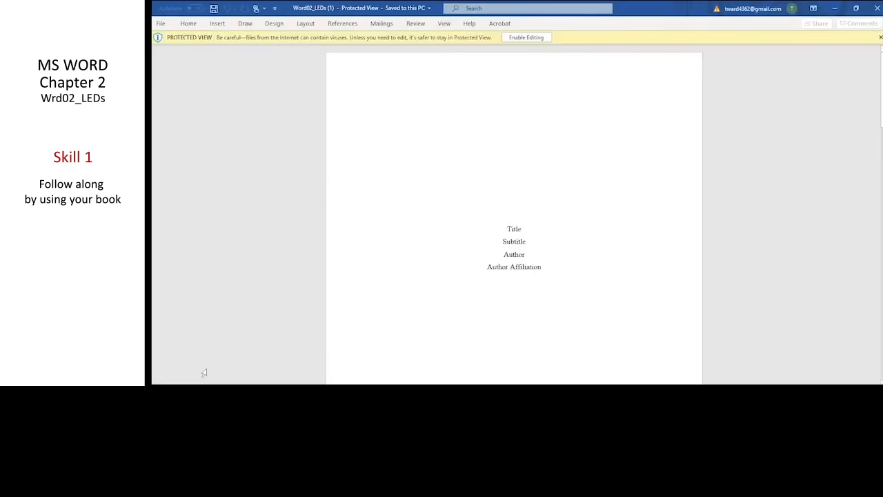
left_click(527, 38)
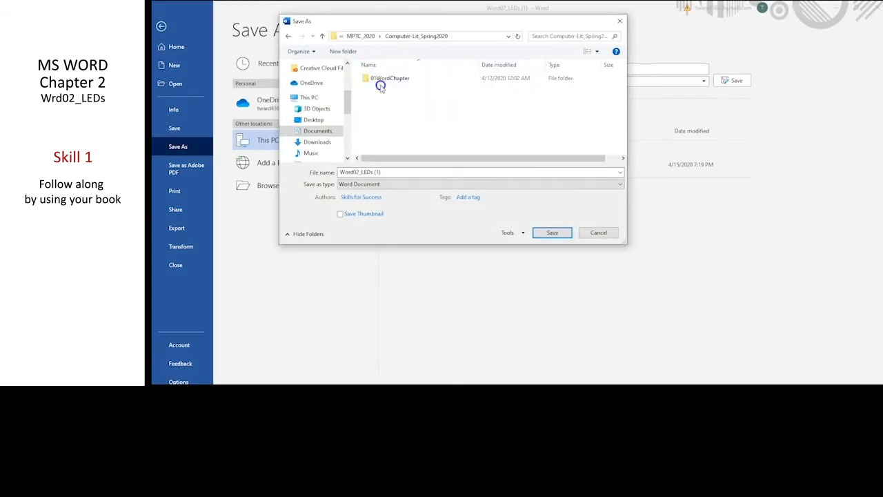
Choose the 01WordChapter folder inside Computer-Lit_Spring2020 as the location for saving the document
left_click(399, 80)
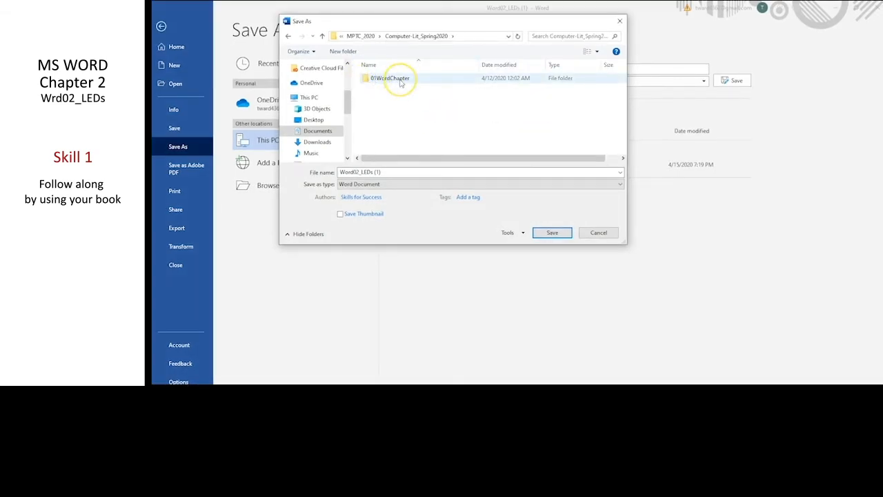
left_click(387, 80)
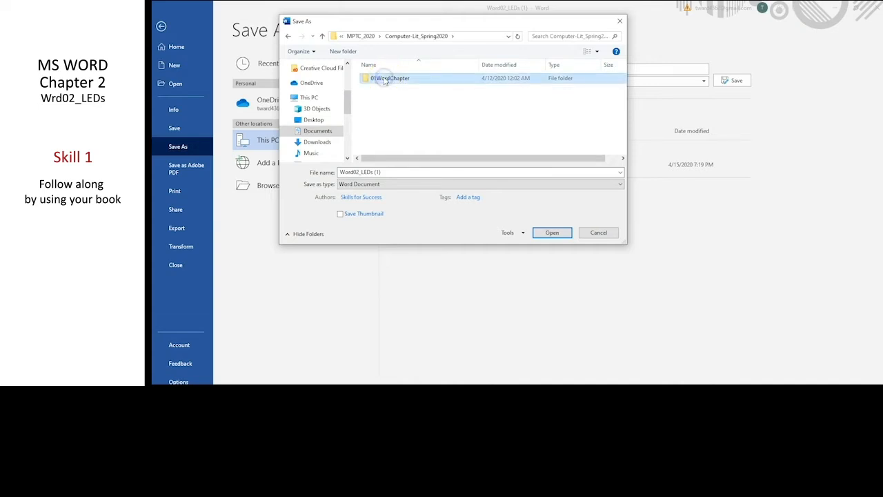
double_click(385, 80)
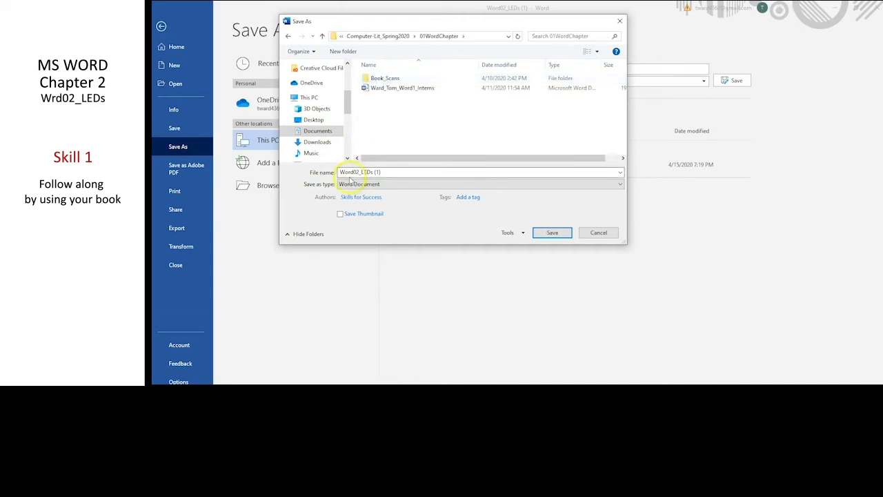
Save the document as Word02_LEDs without the (1), prefixed with the author's last and first name separated by underscores
left_click(389, 174)
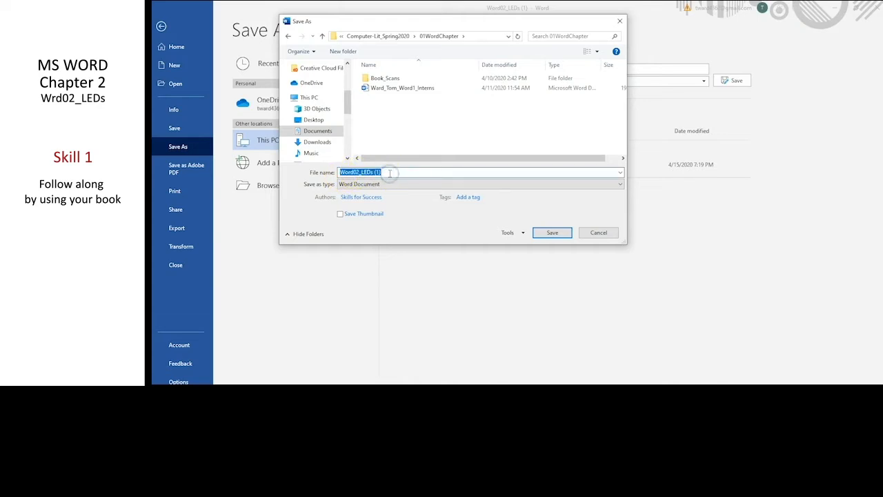
left_click(389, 173)
key("BackSpace")
key("BackSpace")
left_click(339, 171)
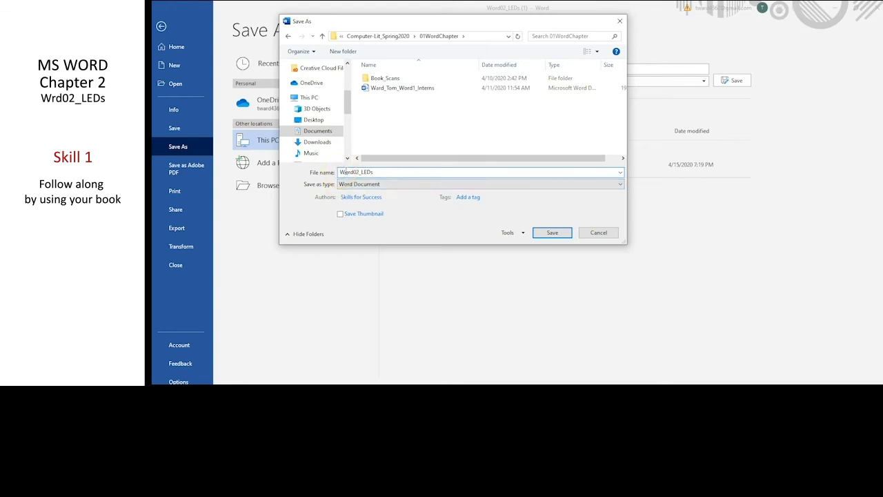
type("Ward_Tom_")
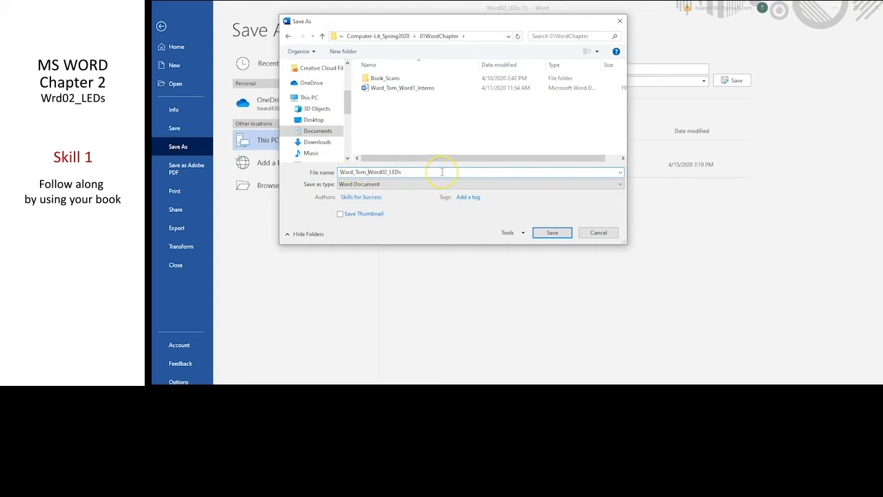
left_click(555, 234)
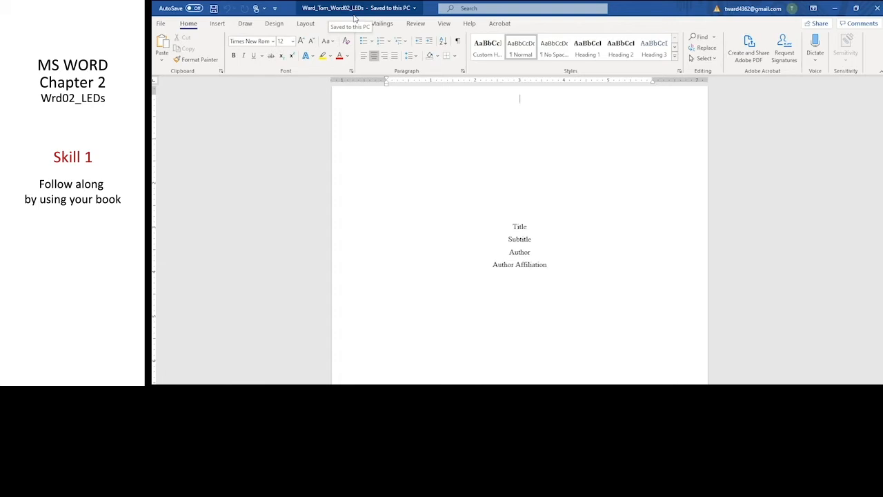
Show the formatting marks and replace the Title placeholder on the cover page with LED Lights
left_click(459, 43)
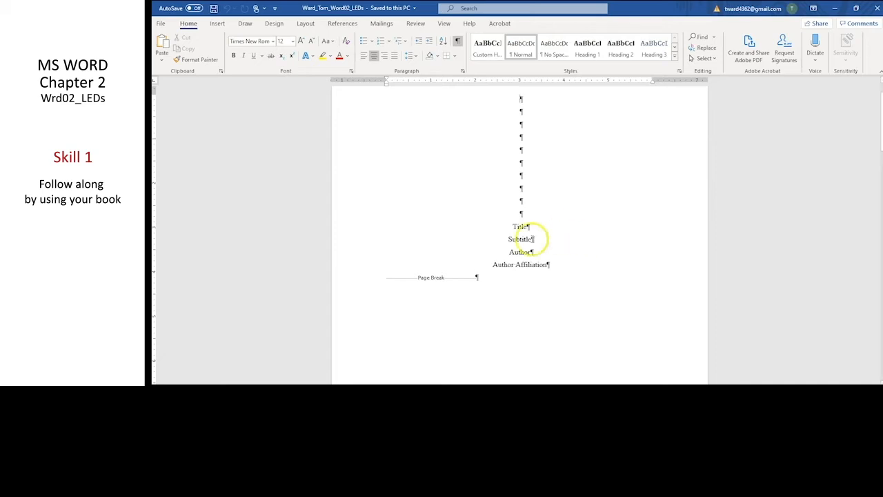
left_click_drag(514, 226, 534, 227)
type("LED Lights")
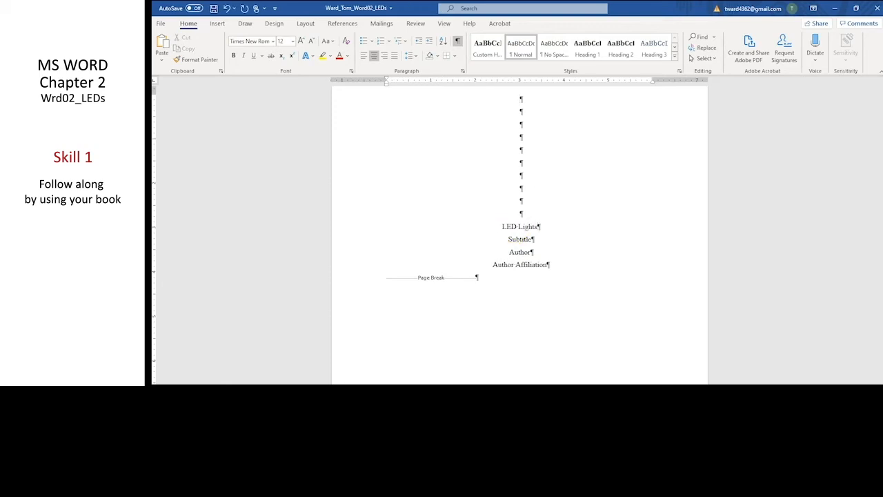
Replace the Subtitle placeholder on the cover page with A Museum Exhibit Case Study
double_click(521, 240)
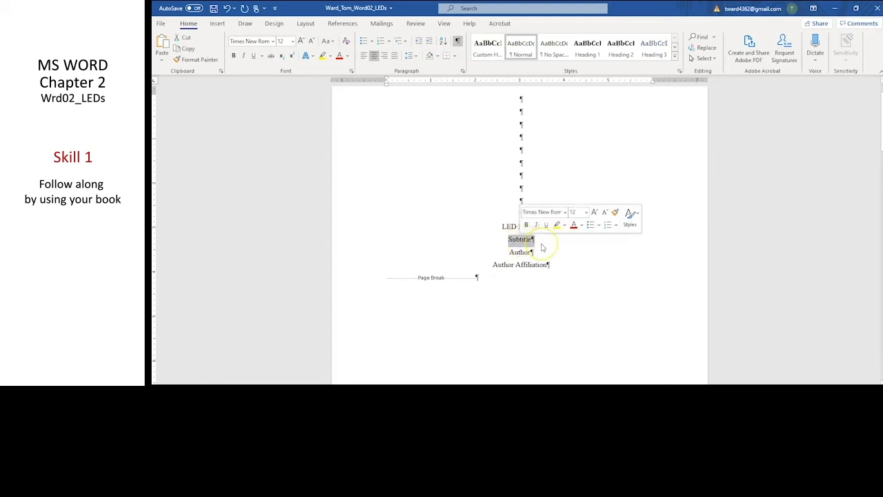
type("A museu")
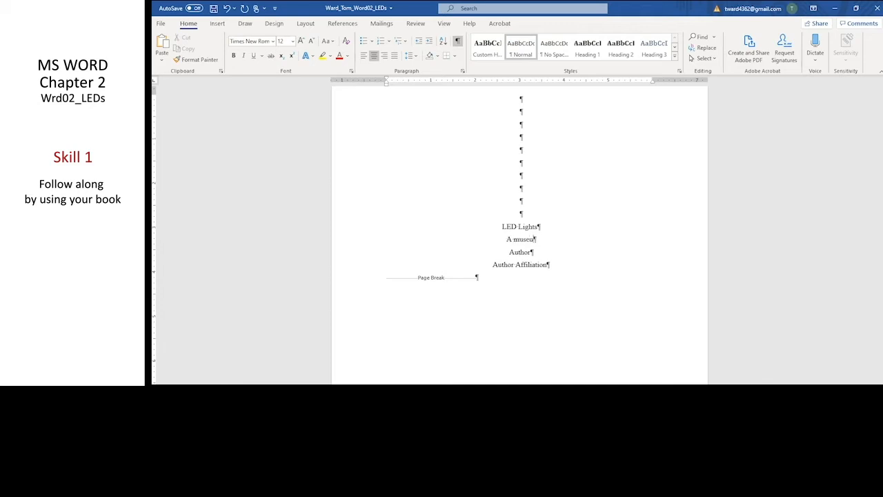
type("m Exhibit Case Study")
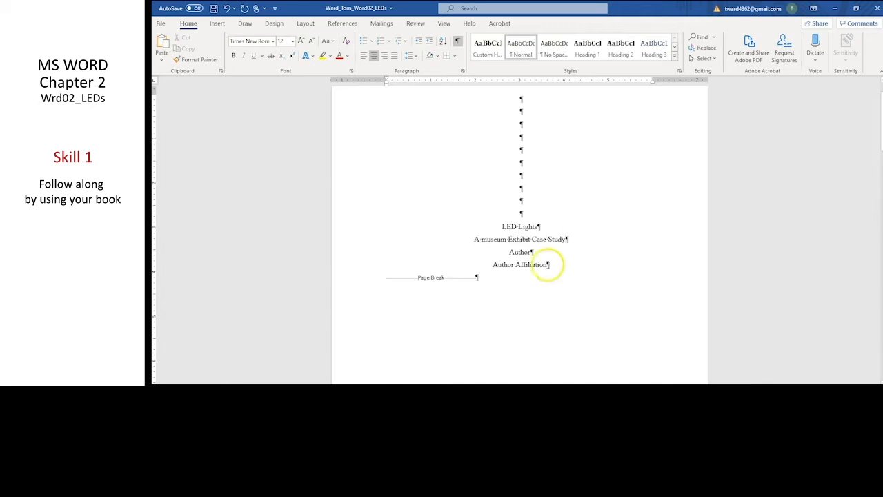
left_click(488, 240)
key("BackSpace")
type("M")
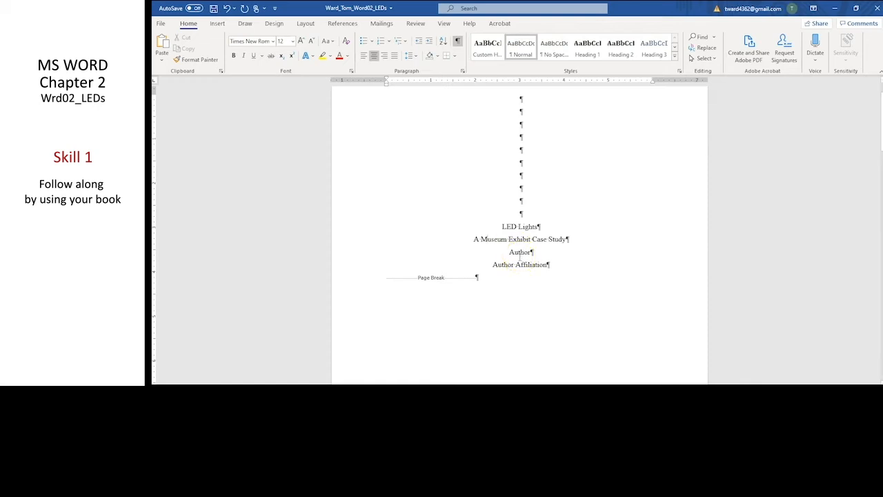
Replace the Author placeholder on the cover page with the author's full name
left_click(520, 253)
double_click(521, 252)
type("Tom WAt")
double_click(528, 253)
type("Ward")
left_click(571, 253)
Replace the Author Affiliation placeholder on the cover page with Aspen Falls City Government
triple_click(518, 265)
type("Aspen F")
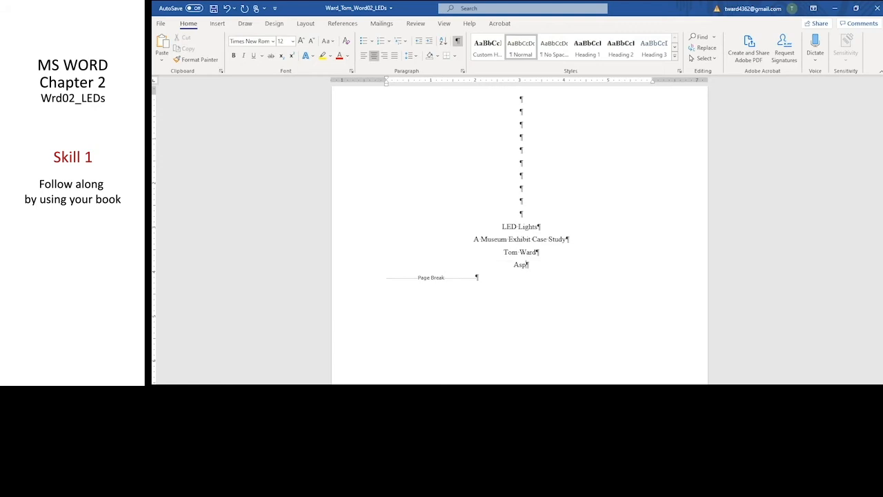
type("alls City Governmentt")
left_click(591, 263)
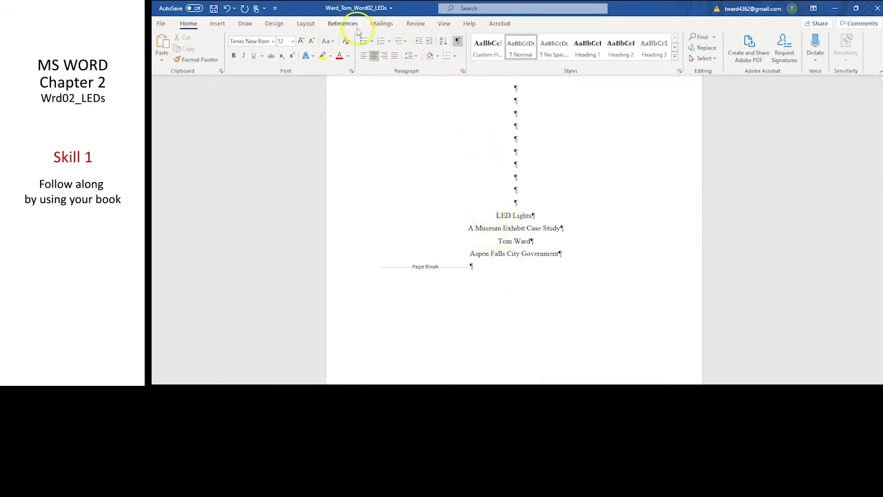
Open the Navigation pane and search the document for L.E.D., showing the matches as a results list
left_click(443, 23)
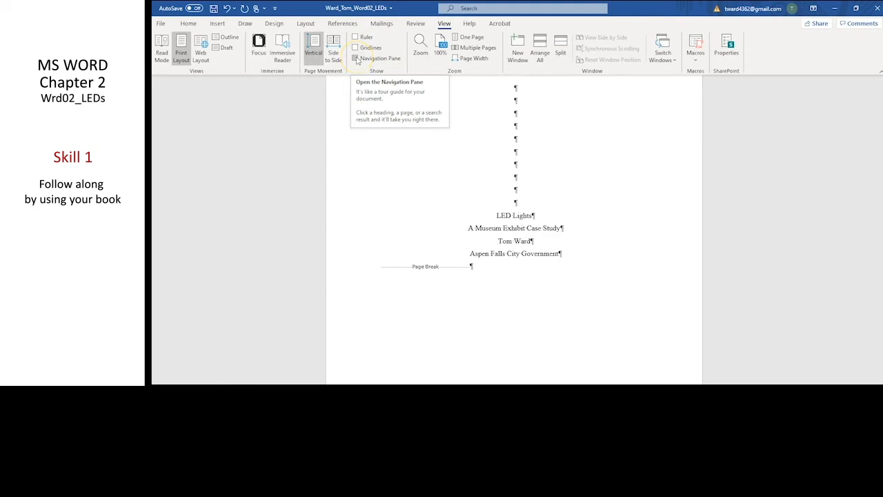
left_click(356, 59)
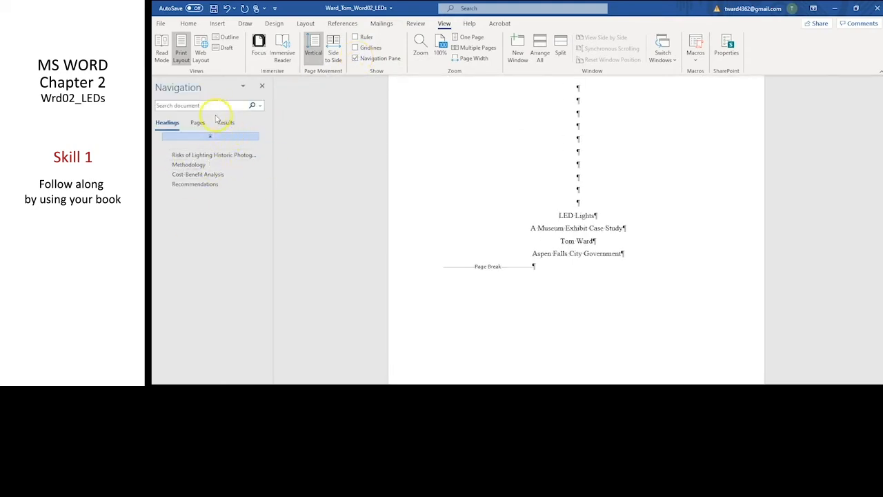
left_click(171, 105)
type("L.E.")
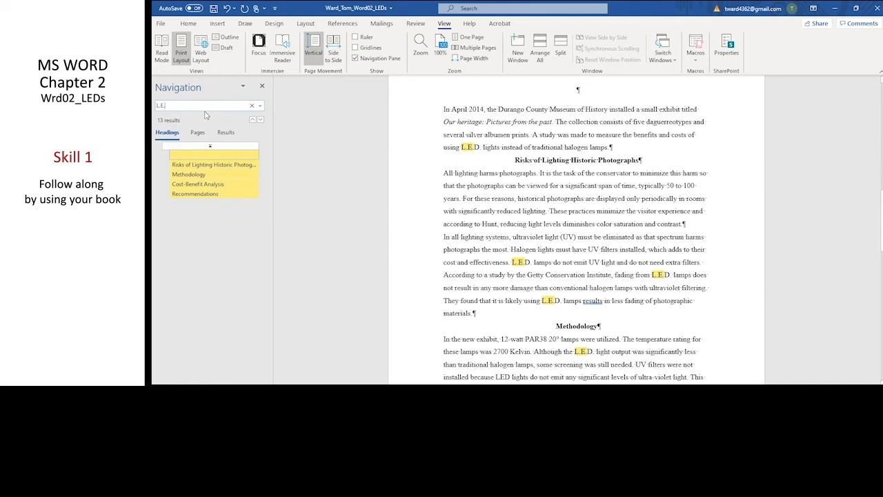
type("D.")
left_click(225, 133)
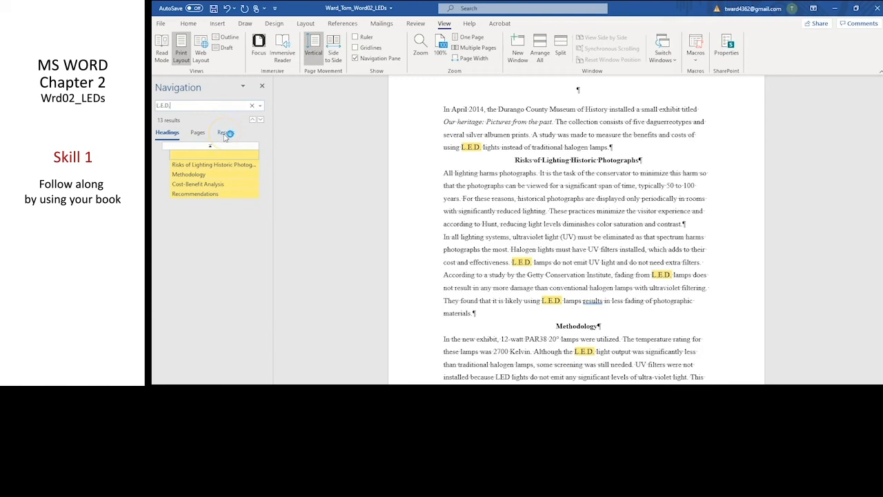
left_click(225, 133)
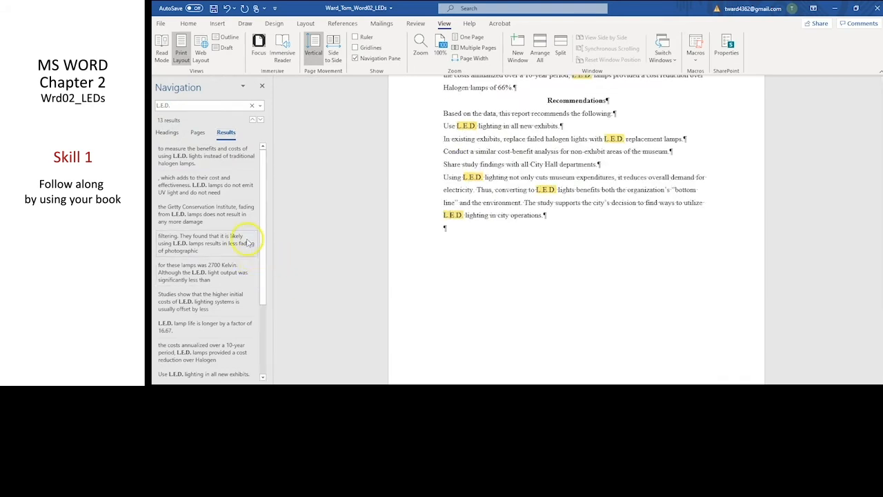
Jump to the L.E.D. matches in the document's last sentence, the 10-year cost sentence and the Methodology section
scroll(249, 237, "down", 3)
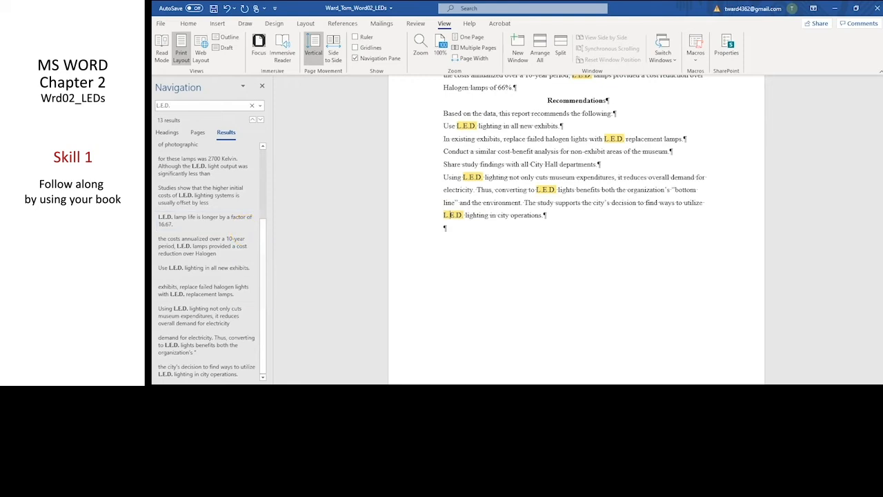
left_click(200, 369)
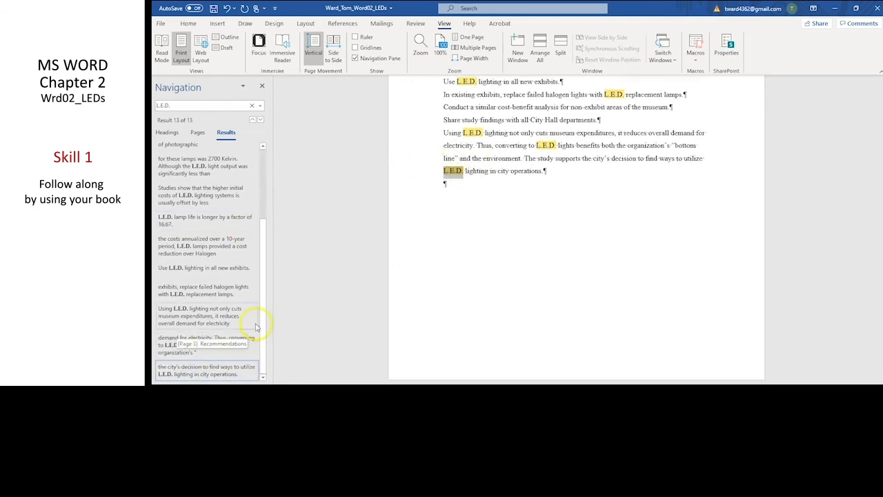
left_click(178, 248)
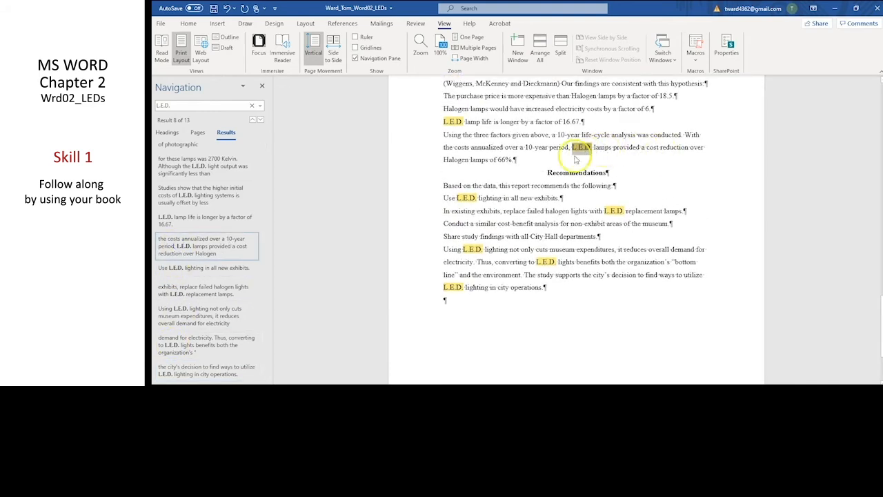
left_click(198, 167)
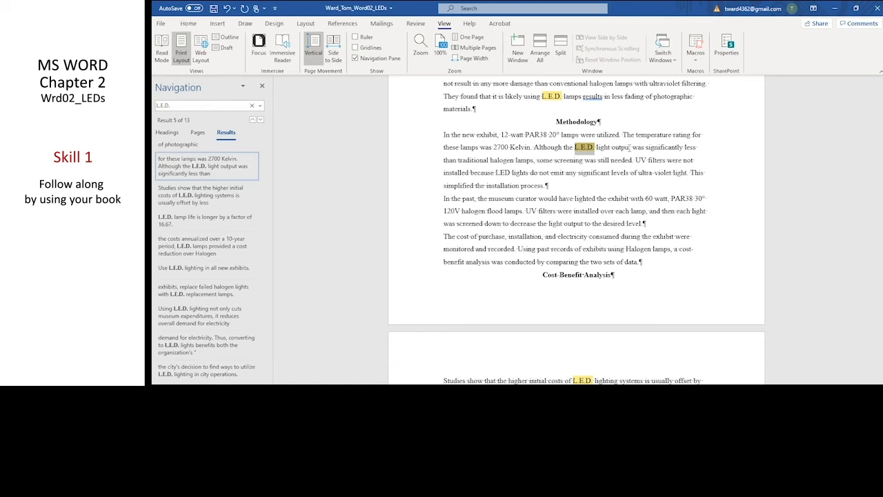
Open Find and Replace from the Navigation pane search options and set it to replace L.E.D. with LED
left_click(261, 108)
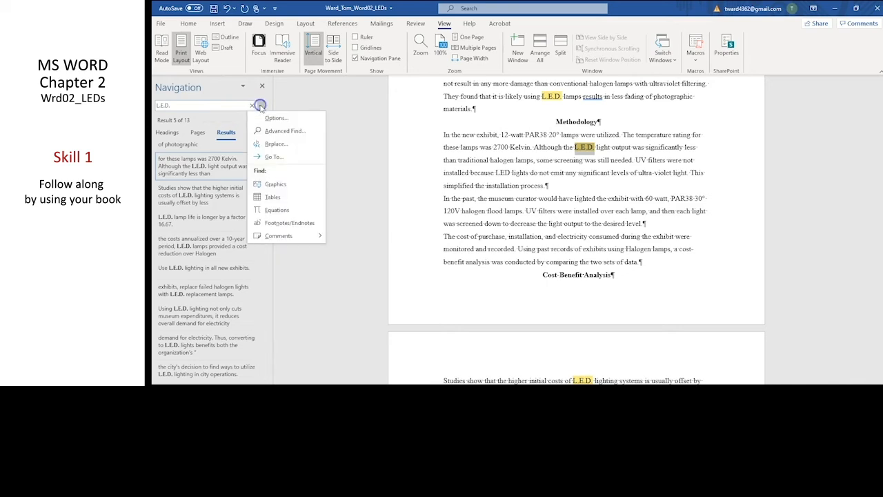
left_click(285, 145)
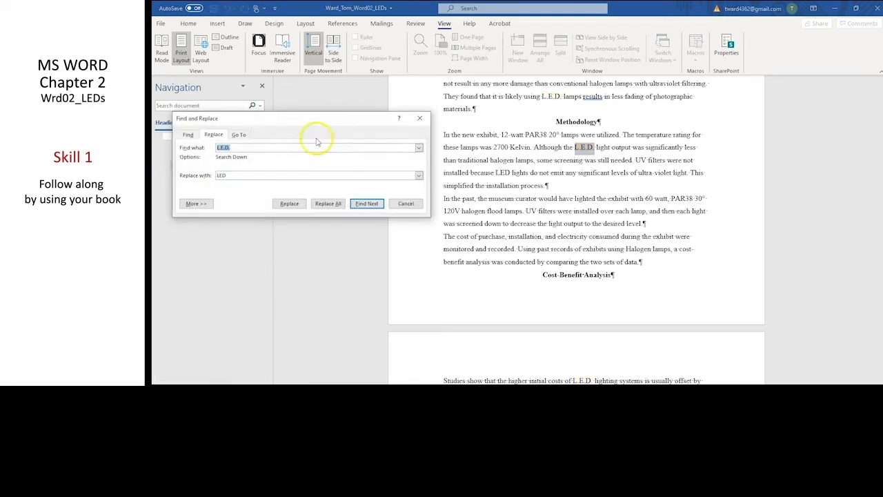
left_click_drag(298, 121, 404, 86)
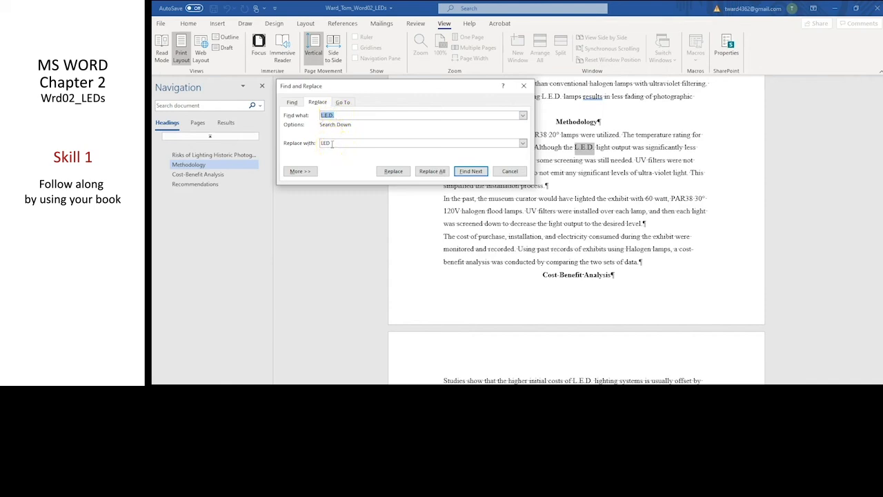
left_click_drag(332, 144, 306, 143)
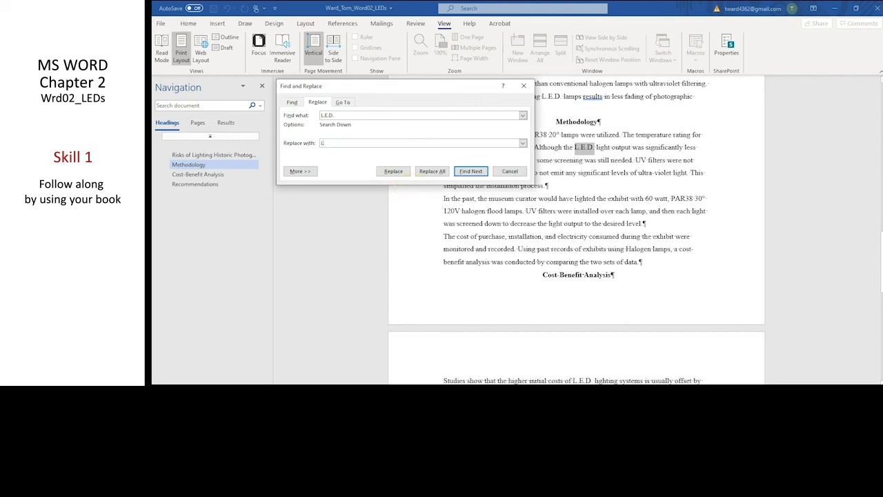
left_click(404, 144)
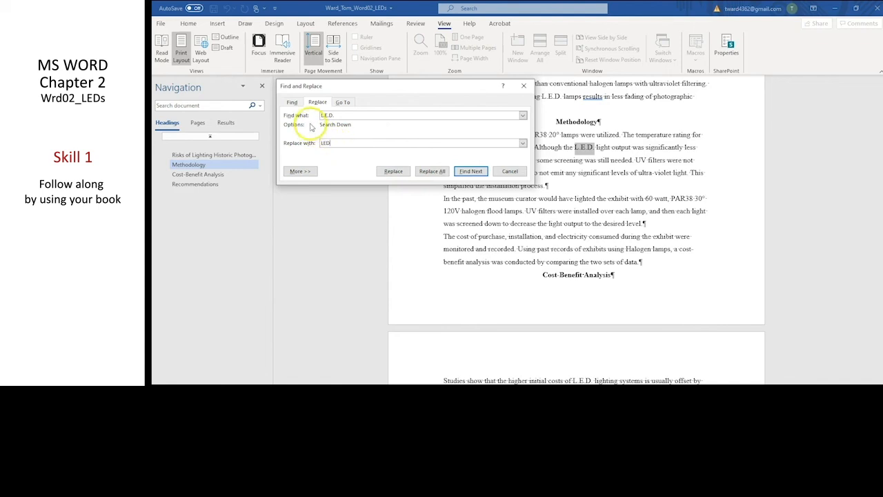
Replace the L.E.D. match in the report's opening paragraph with LED
left_click_drag(447, 85, 346, 80)
left_click(292, 166)
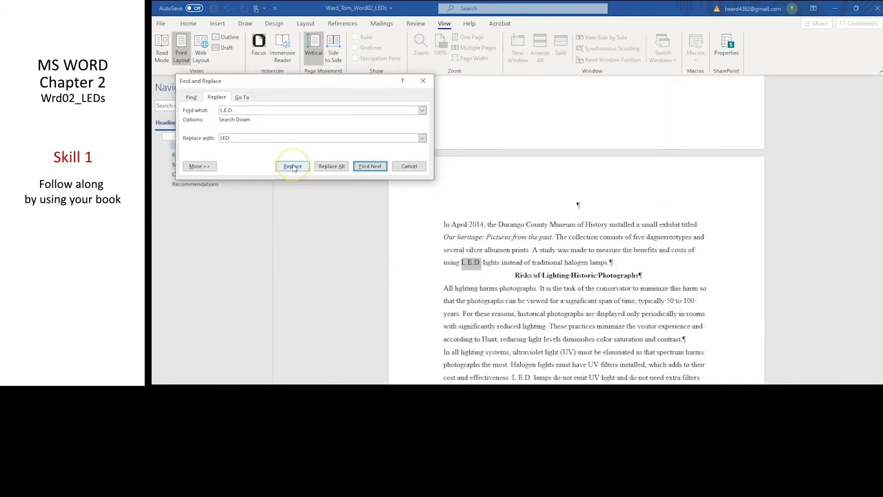
left_click(292, 166)
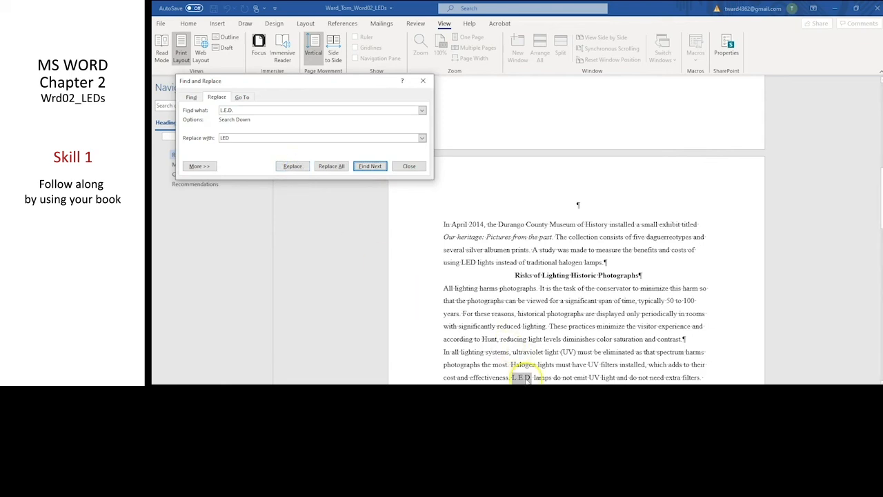
Replace all remaining occurrences of L.E.D. with LED, close Find and Replace, and save the document
left_click(370, 166)
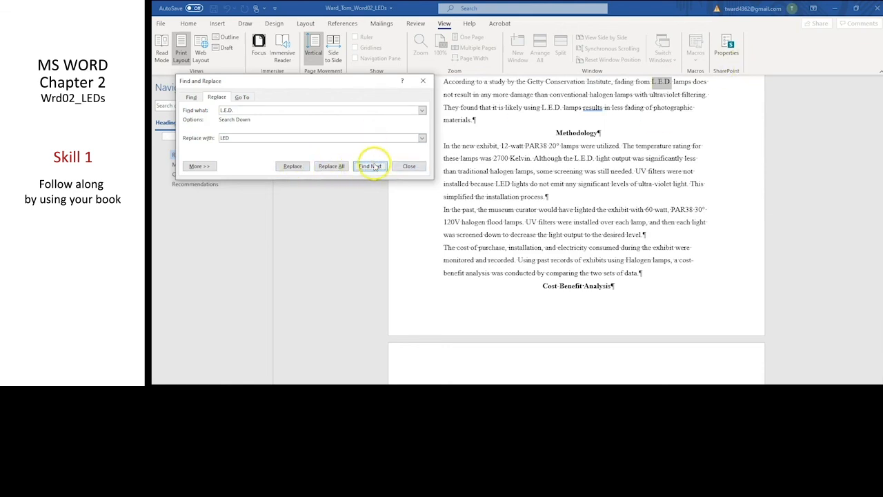
left_click(333, 167)
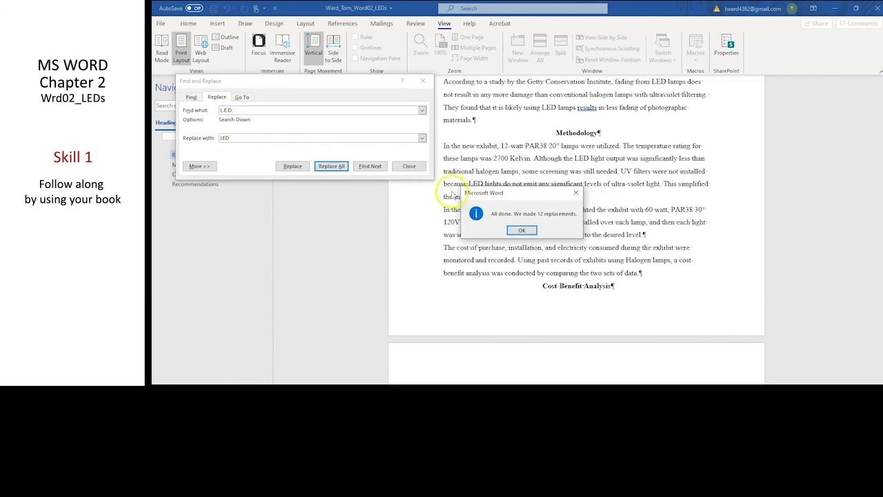
left_click(522, 230)
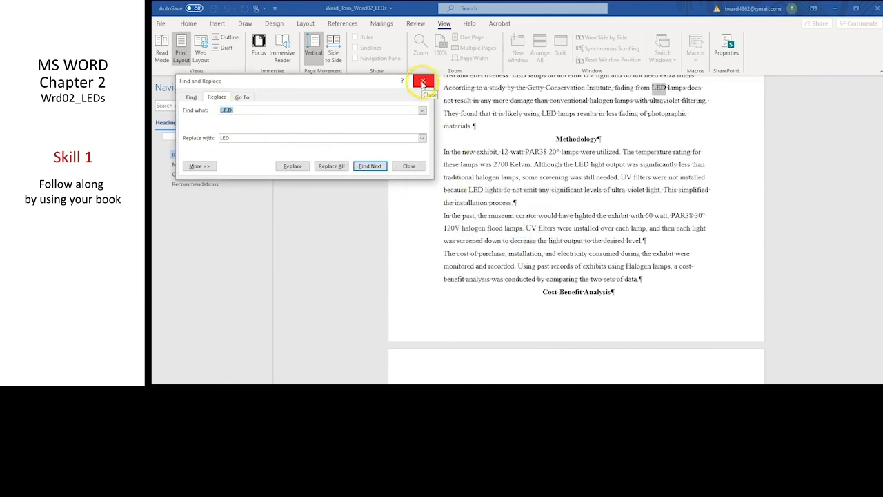
left_click(423, 83)
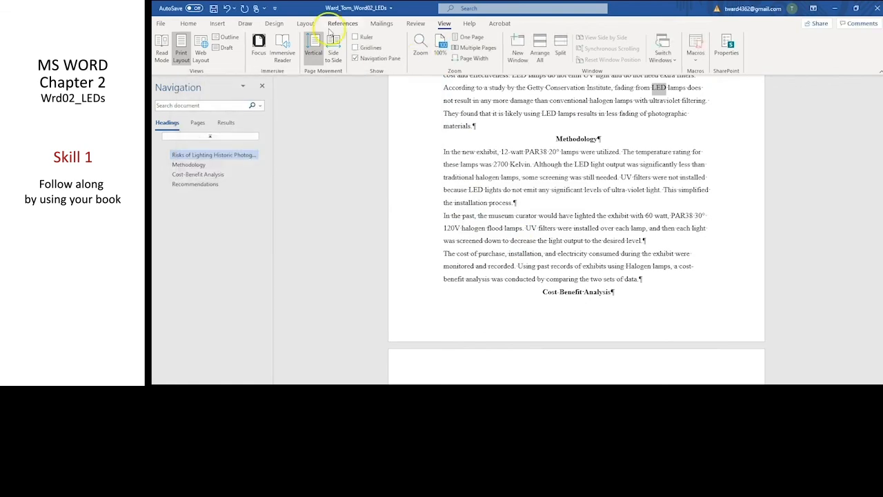
left_click(213, 9)
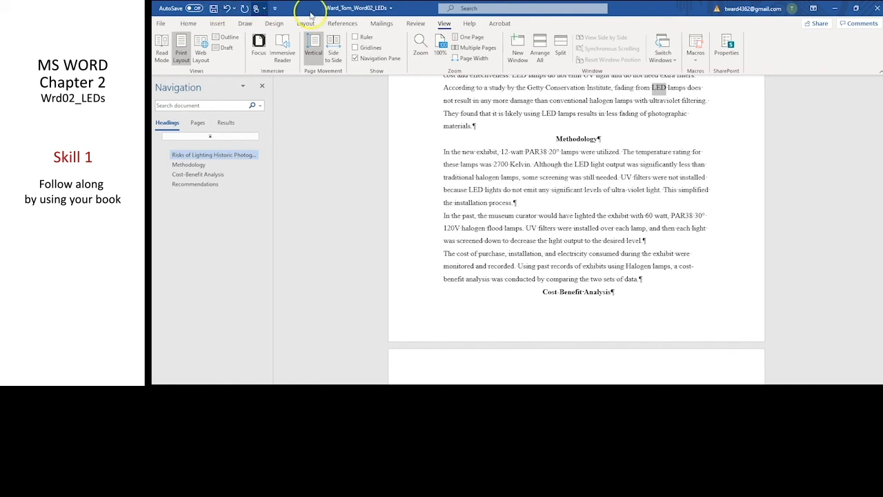